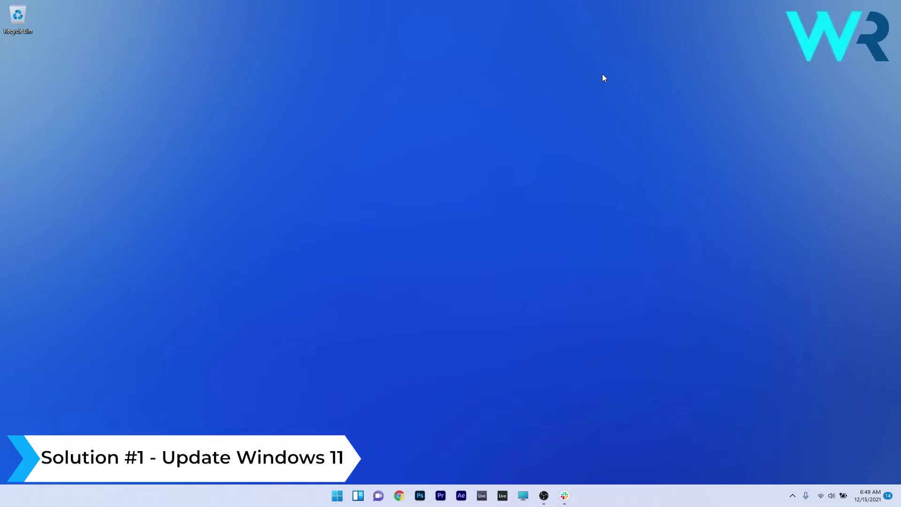
Open Windows Update in the Settings app and check for updates
key("super")
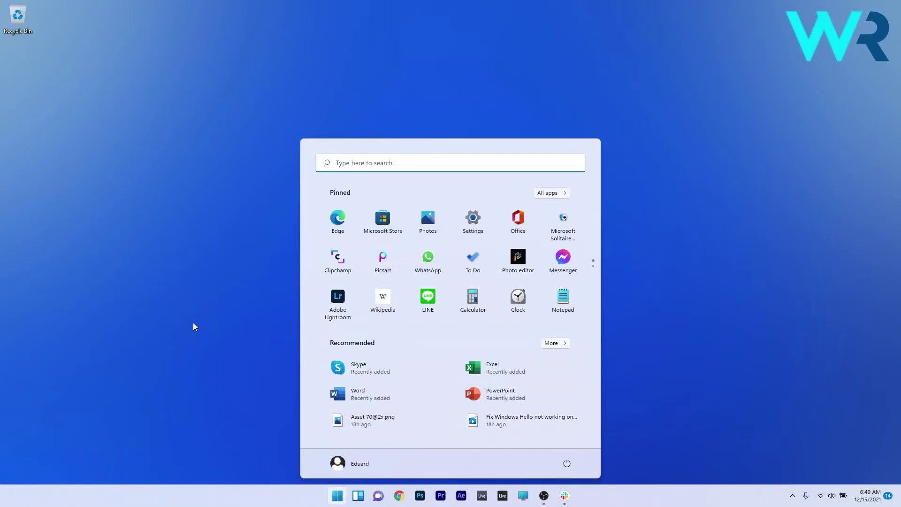
left_click(475, 224)
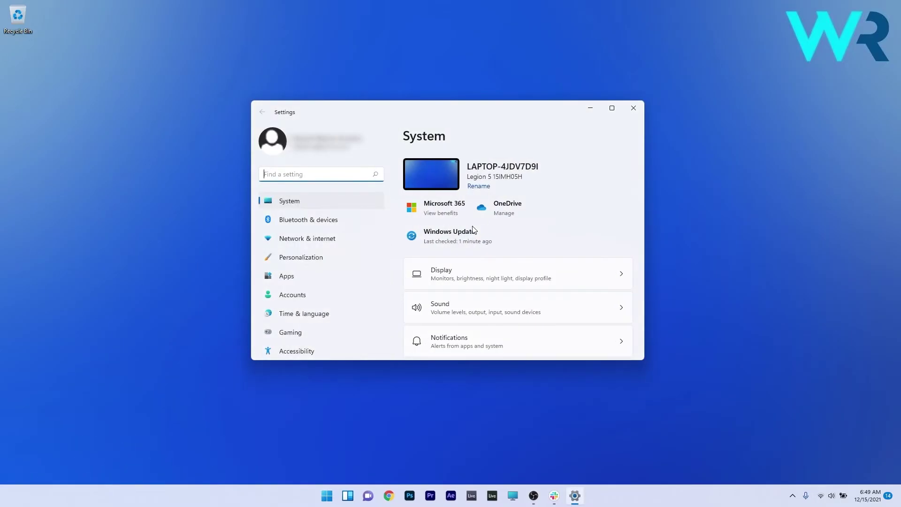
scroll(327, 277, "down", 2)
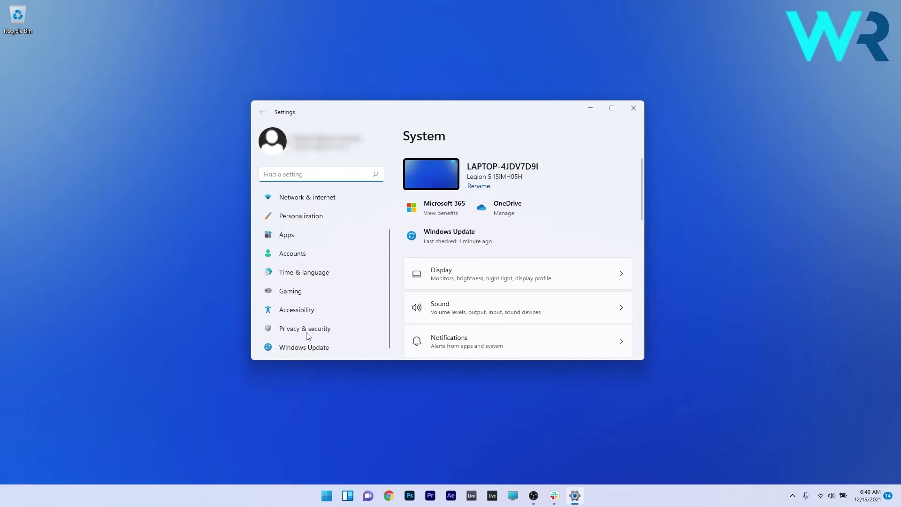
left_click(341, 347)
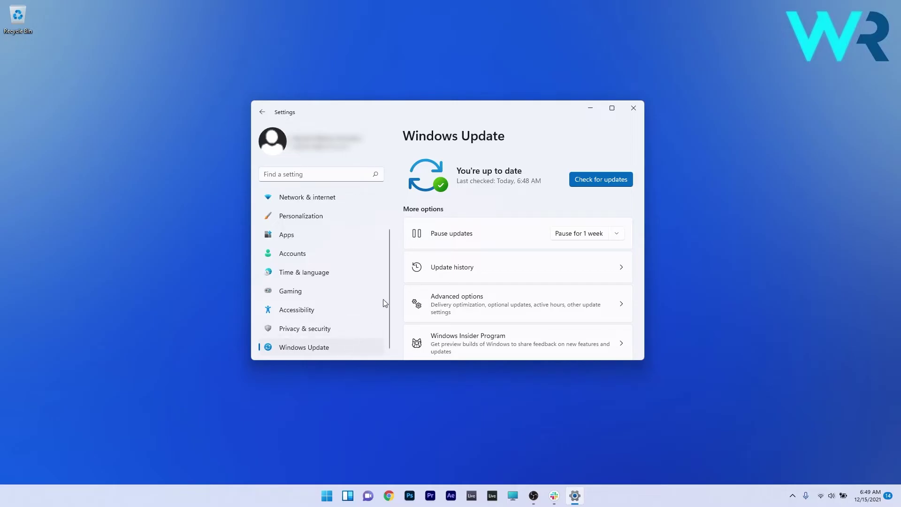
left_click(597, 184)
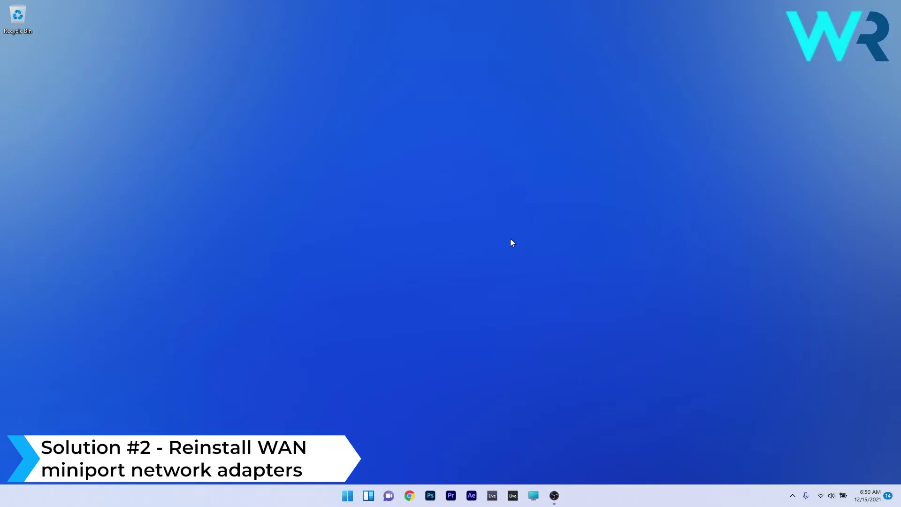
Open Device Manager and uninstall the WAN Miniport (IP) device under Network adapters
right_click(347, 495)
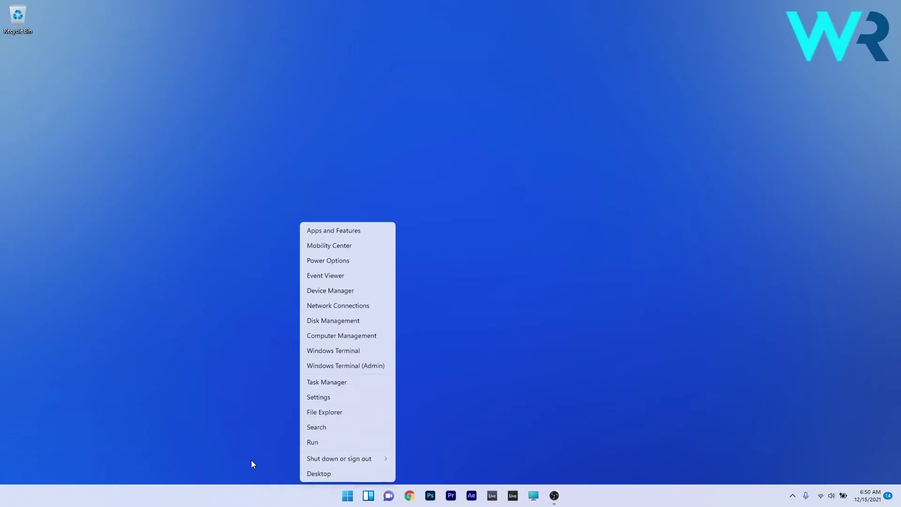
left_click(369, 290)
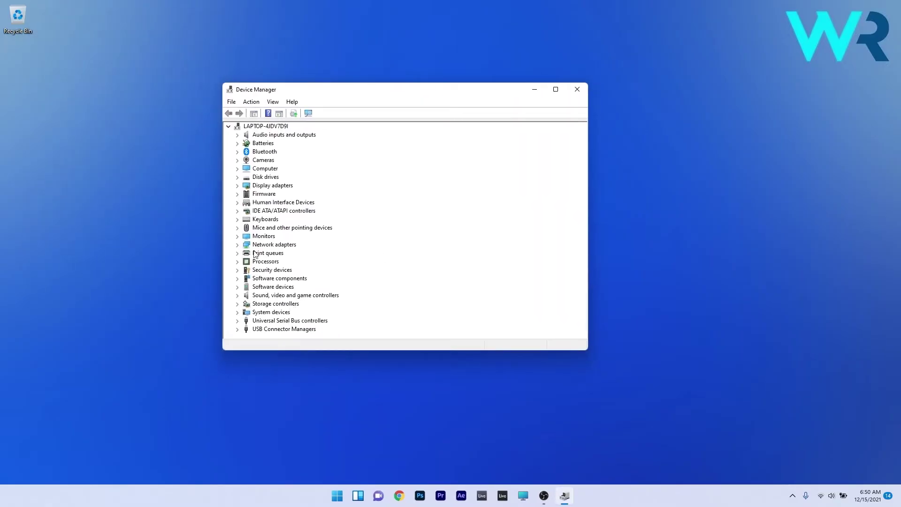
double_click(275, 245)
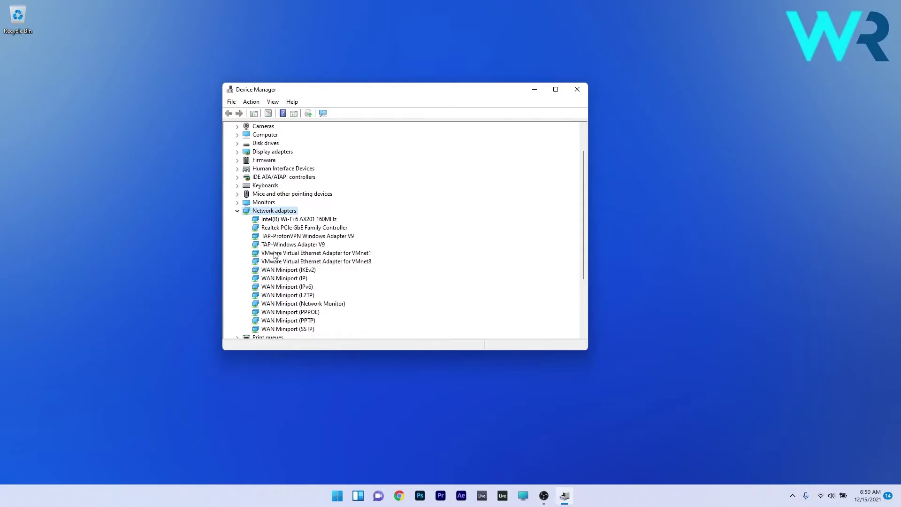
right_click(288, 281)
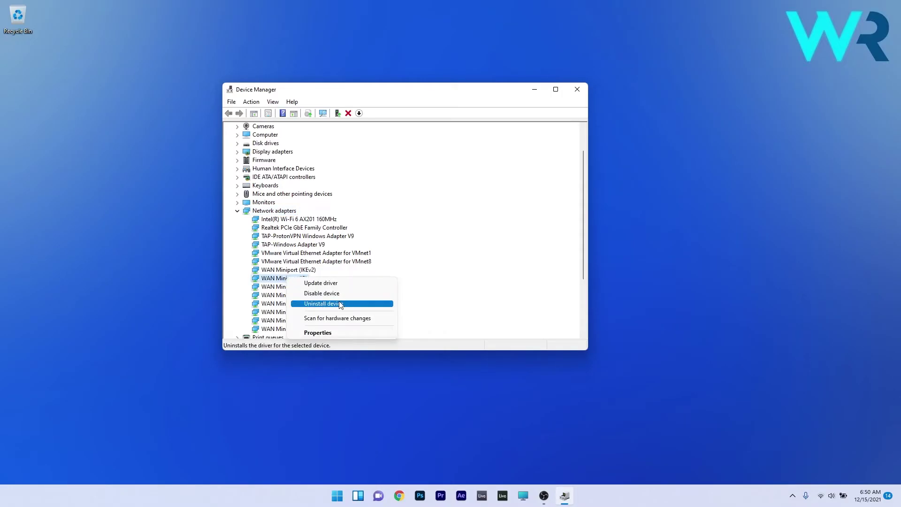
left_click(357, 303)
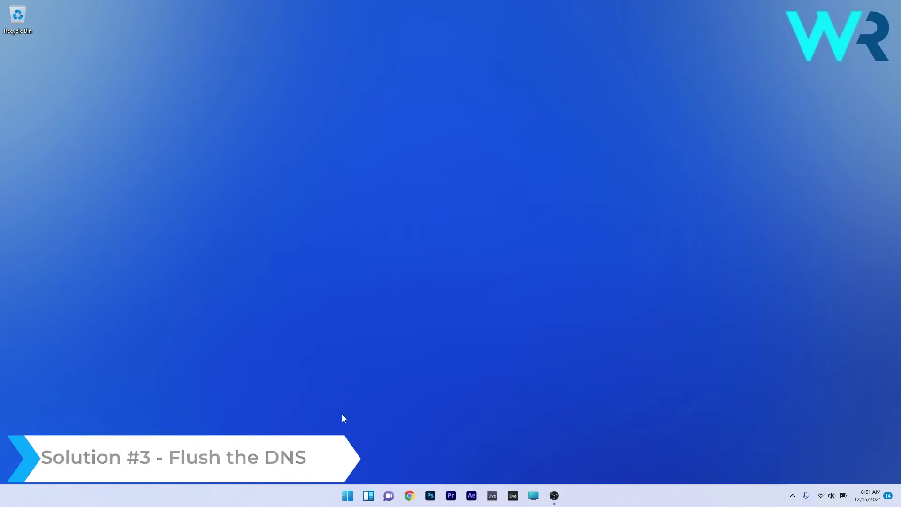
Search Windows for "cmd" and run Command Prompt as administrator
left_click(343, 498)
type("cmd")
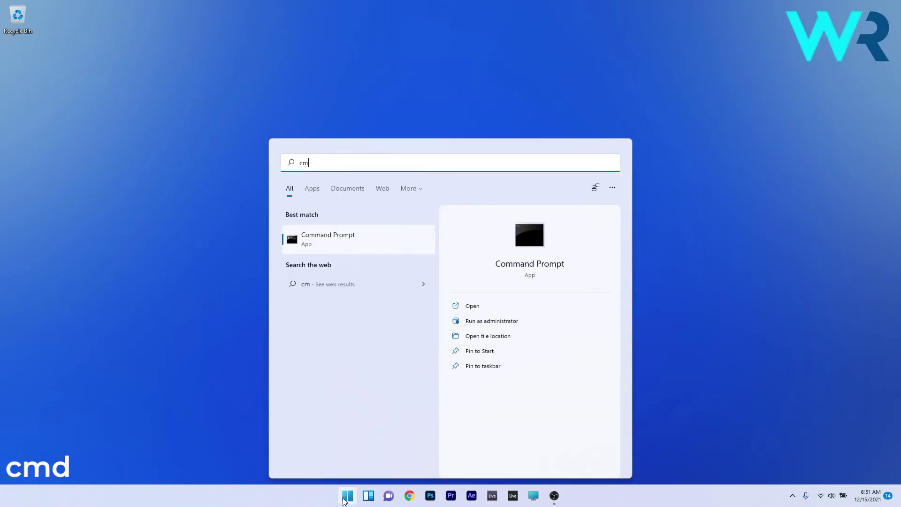
right_click(379, 246)
left_click(399, 256)
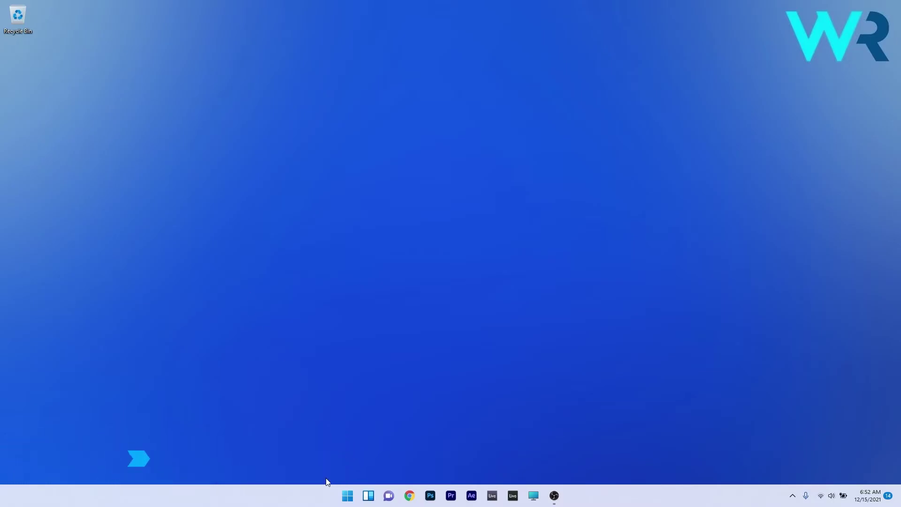
Search Windows for "view network connections" and open the Network Connections window
left_click(347, 495)
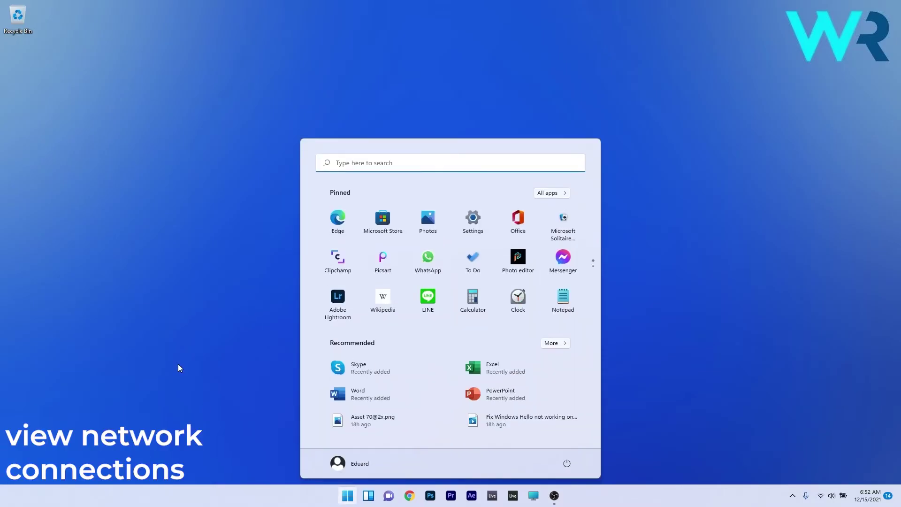
left_click(178, 364)
key("super")
type("view network connections")
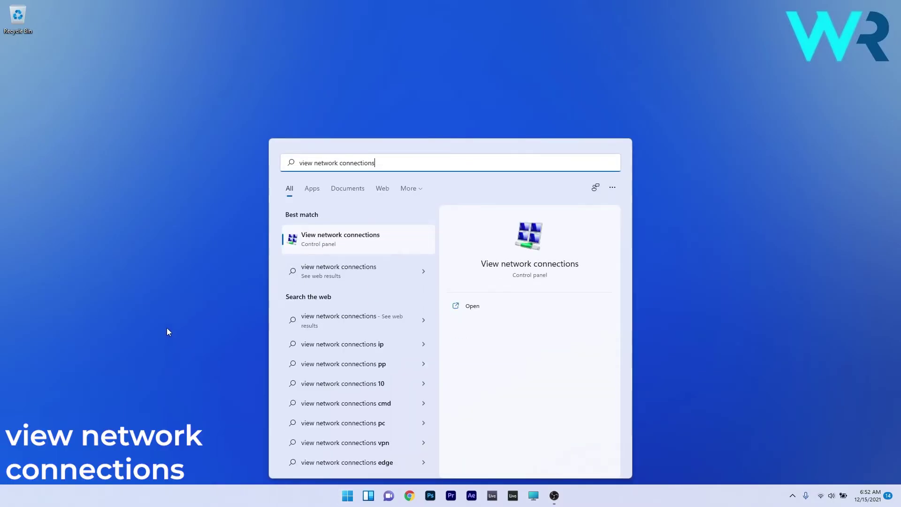
left_click(394, 233)
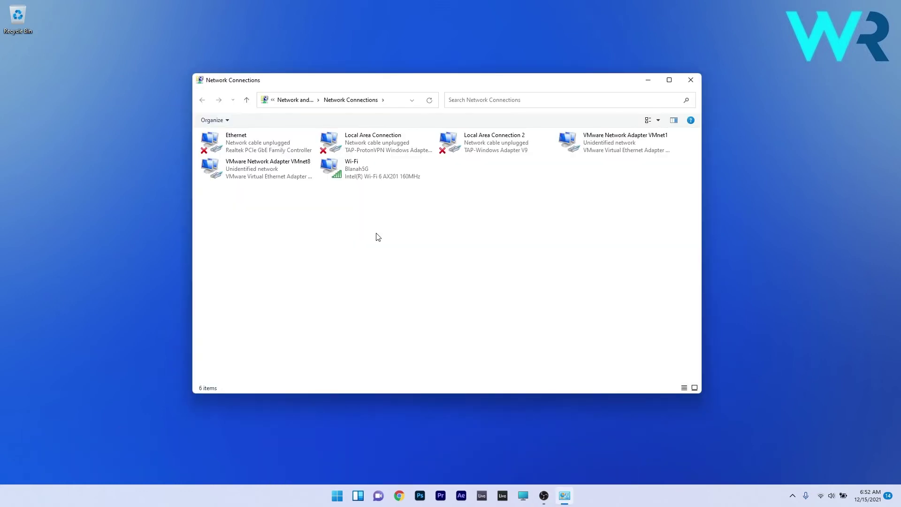
Disable Internet Protocol Version 6 (TCP/IPv6) in the properties of VMware Network Adapter VMnet1 and apply the change
right_click(582, 152)
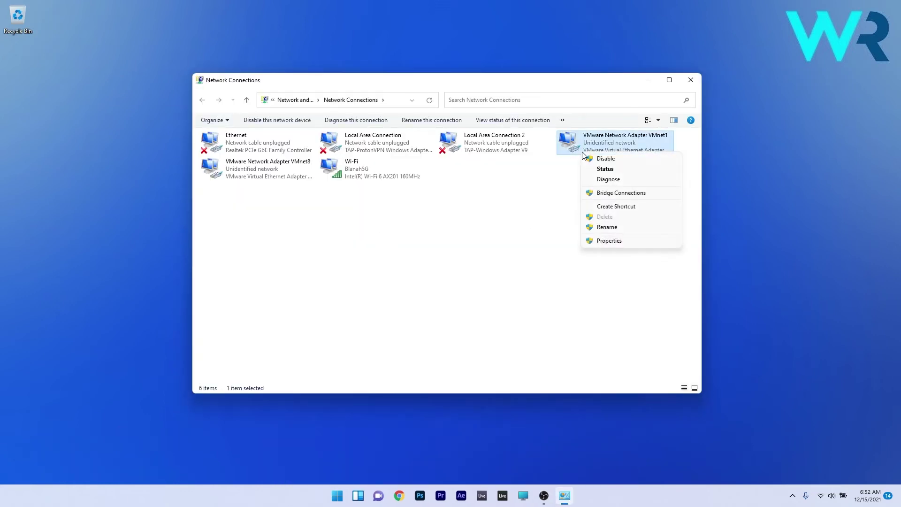
left_click(631, 242)
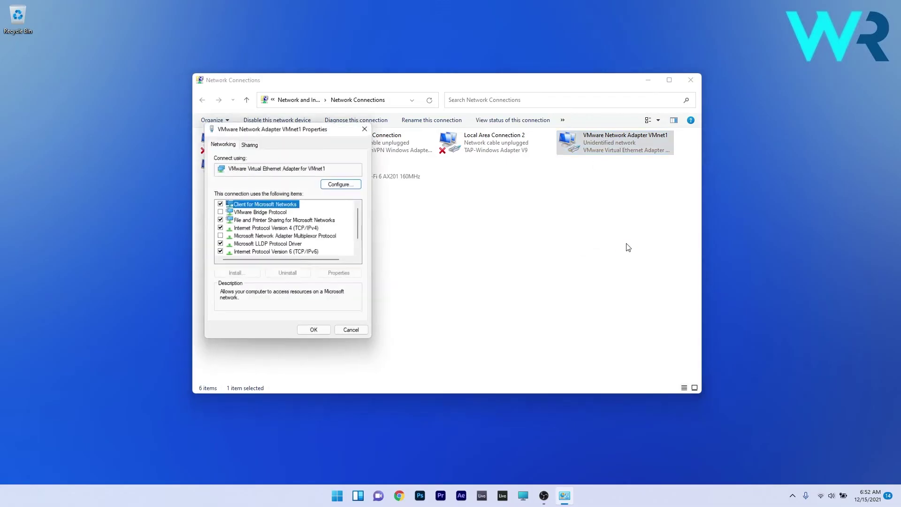
scroll(256, 247, "down", 1)
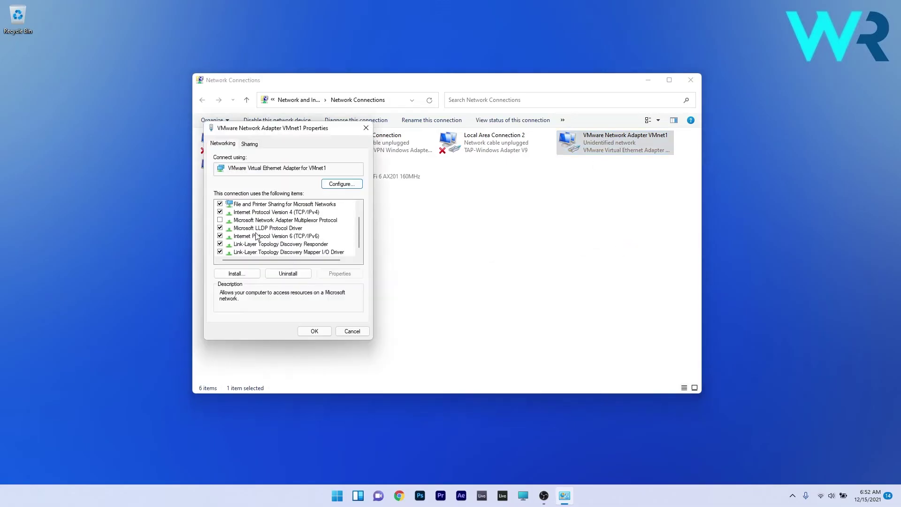
left_click(220, 236)
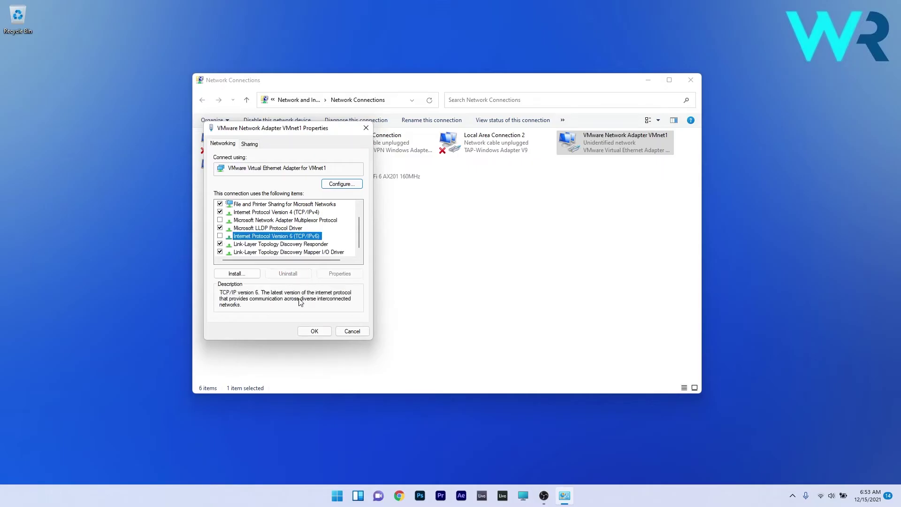
left_click(314, 331)
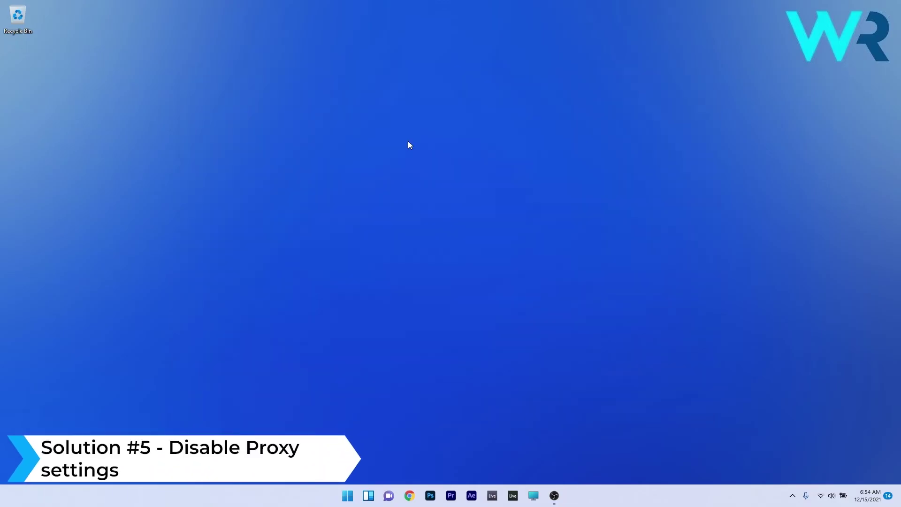
Open the Proxy page of the Network & internet section in the Settings app
left_click(347, 495)
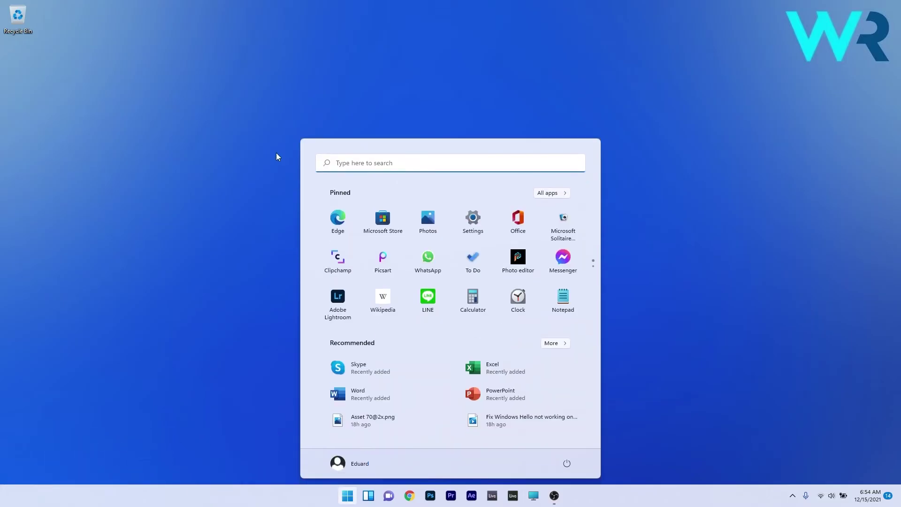
left_click(477, 228)
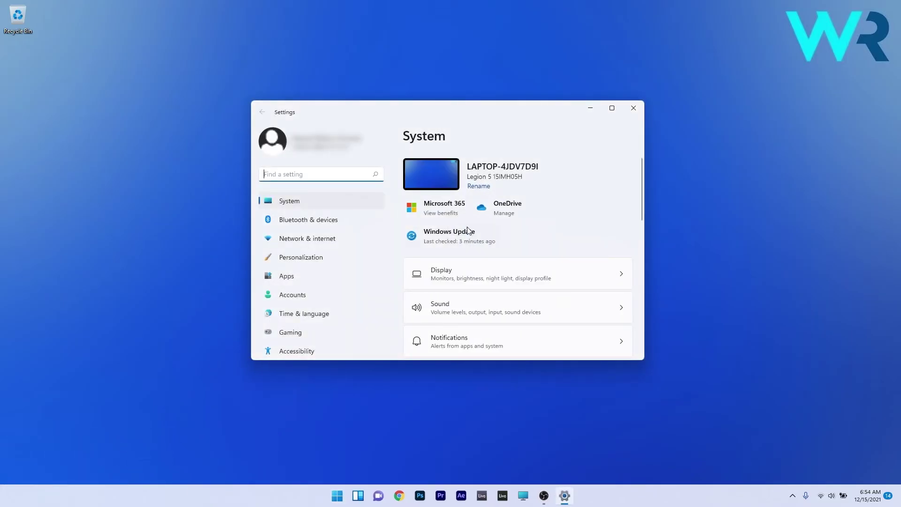
left_click(348, 237)
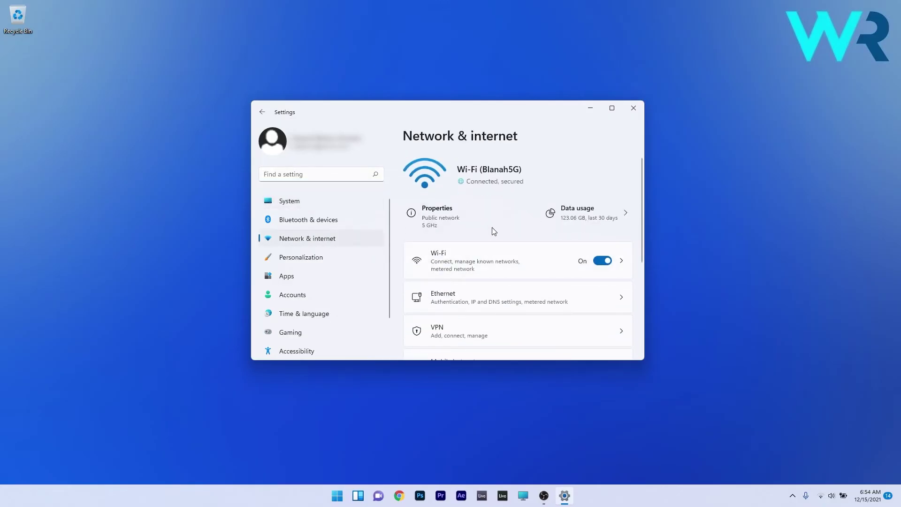
scroll(493, 230, "down", 5)
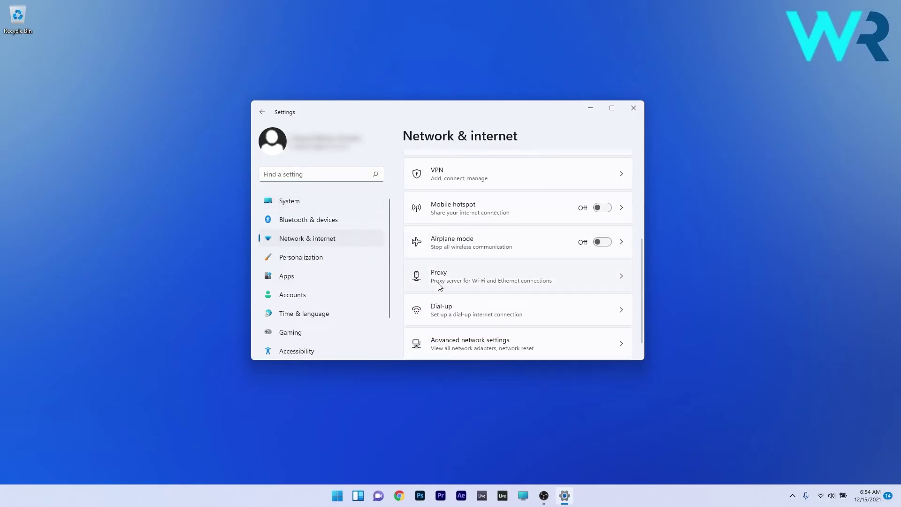
left_click(440, 287)
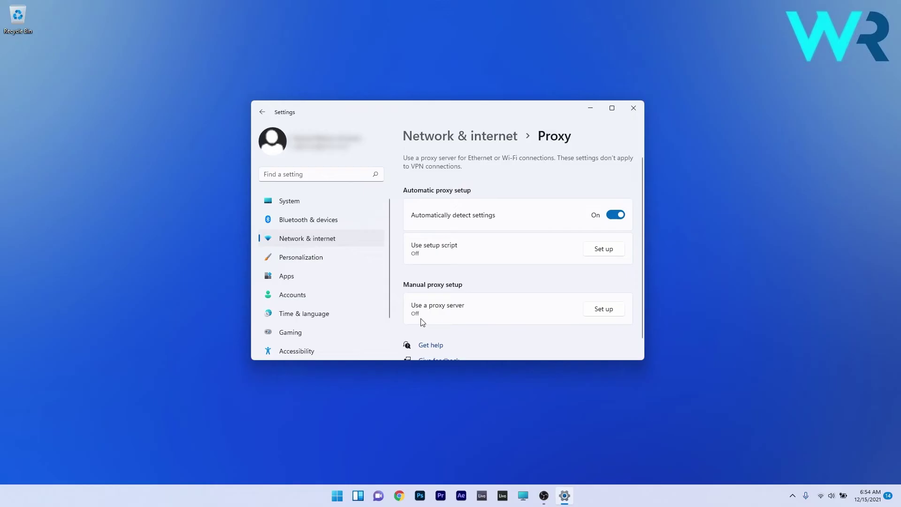
Save the manual proxy setup with "Use a proxy server" off, and close Settings
left_click(600, 310)
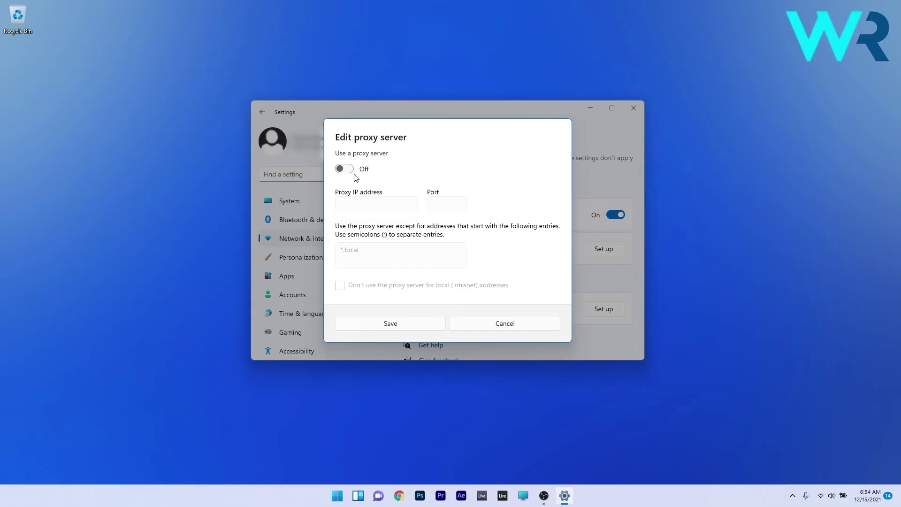
left_click(392, 322)
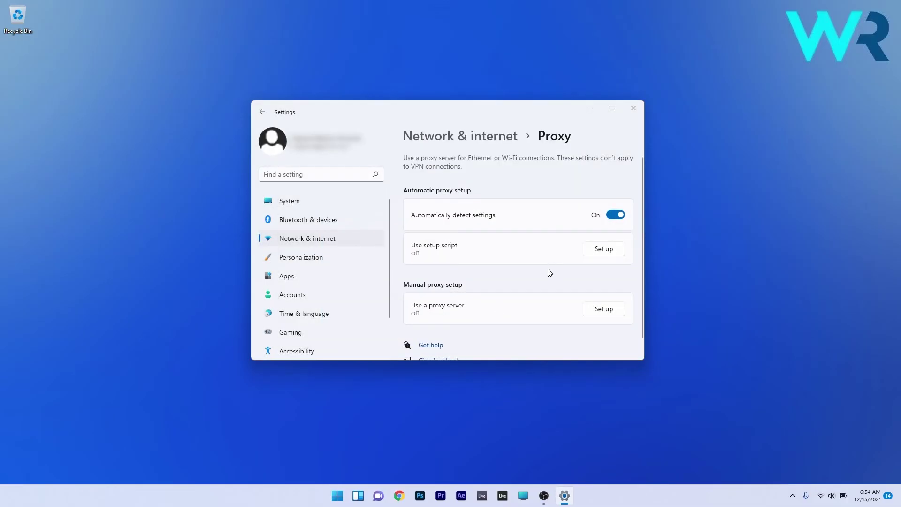
left_click(638, 107)
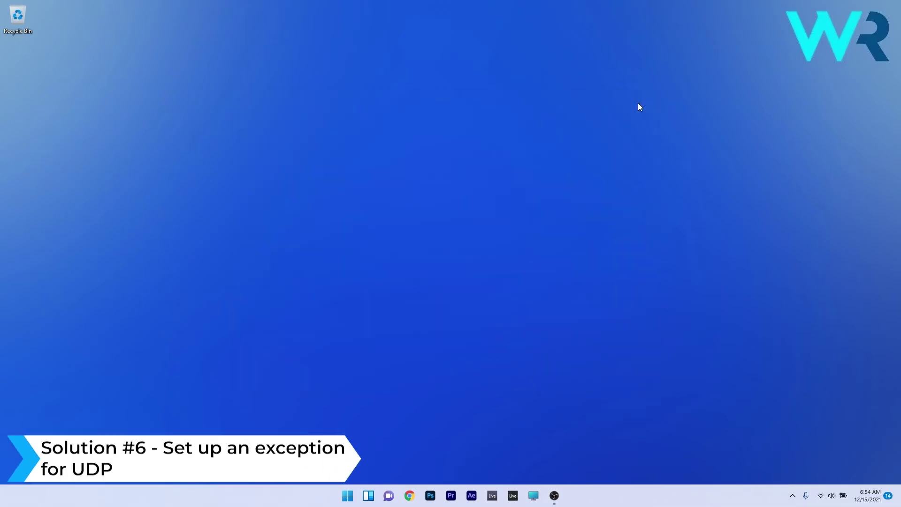
Search Windows for "regedit" and open Registry Editor
left_click(346, 498)
type("regedit")
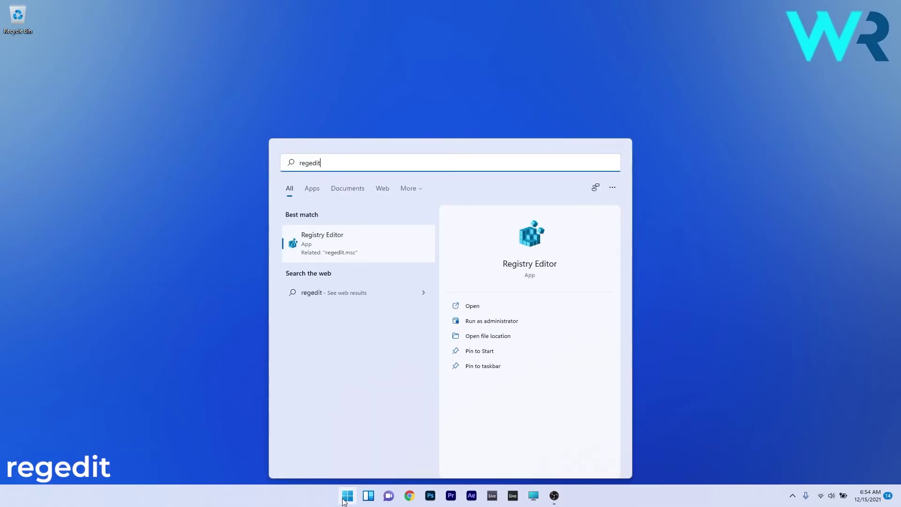
left_click(389, 238)
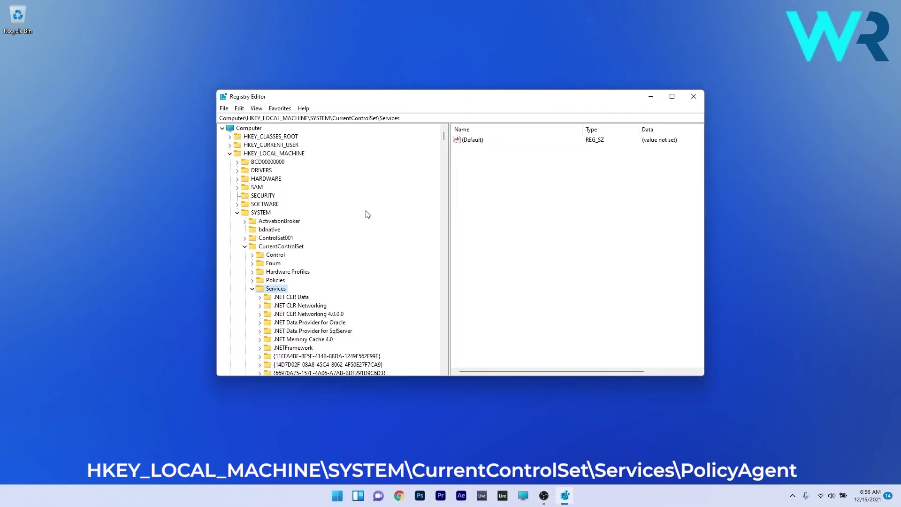
Go to the registry key HKEY_LOCAL_MACHINE\SYSTEM\CurrentControlSet\Services\PolicyAgent and expand it
left_click(294, 153)
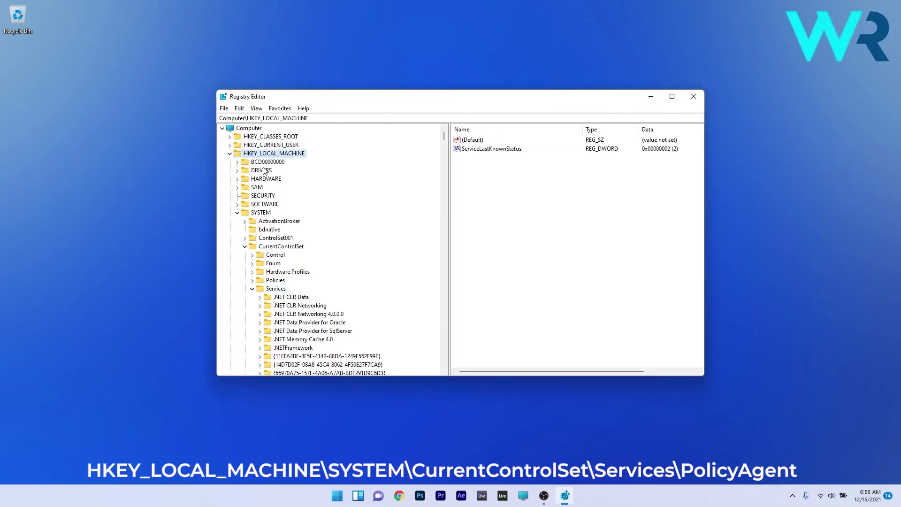
left_click(264, 214)
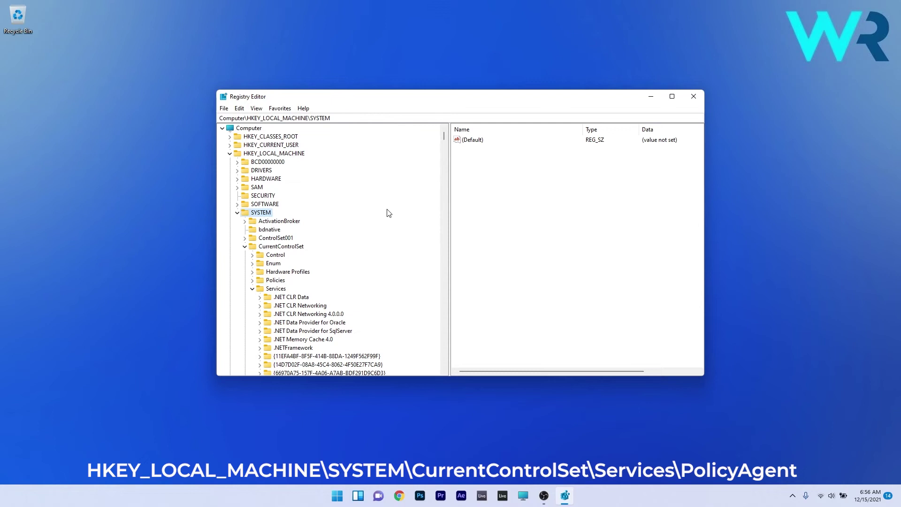
scroll(389, 213, "down", 2)
left_click(279, 196)
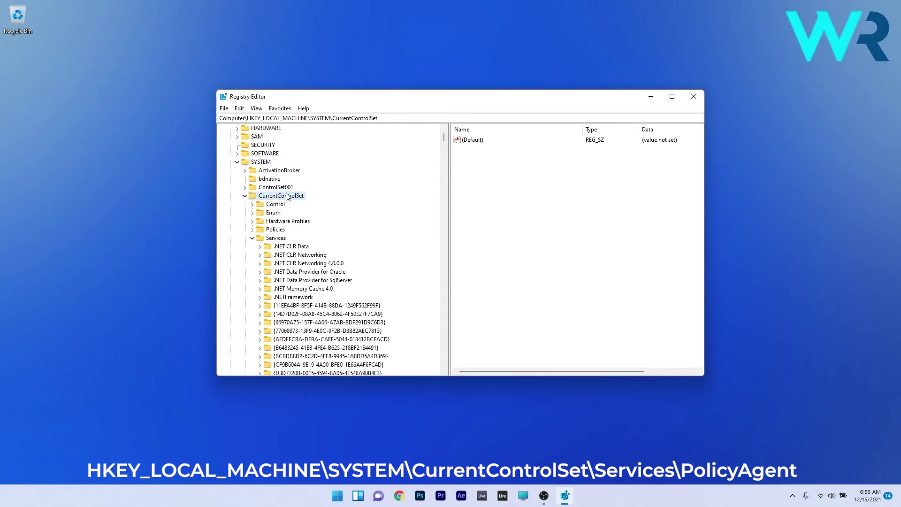
left_click(276, 239)
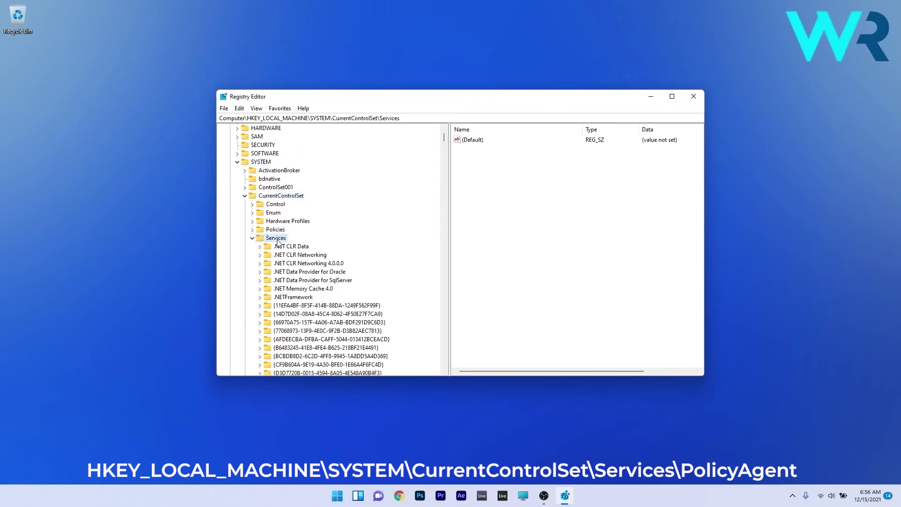
scroll(364, 253, "down", 20)
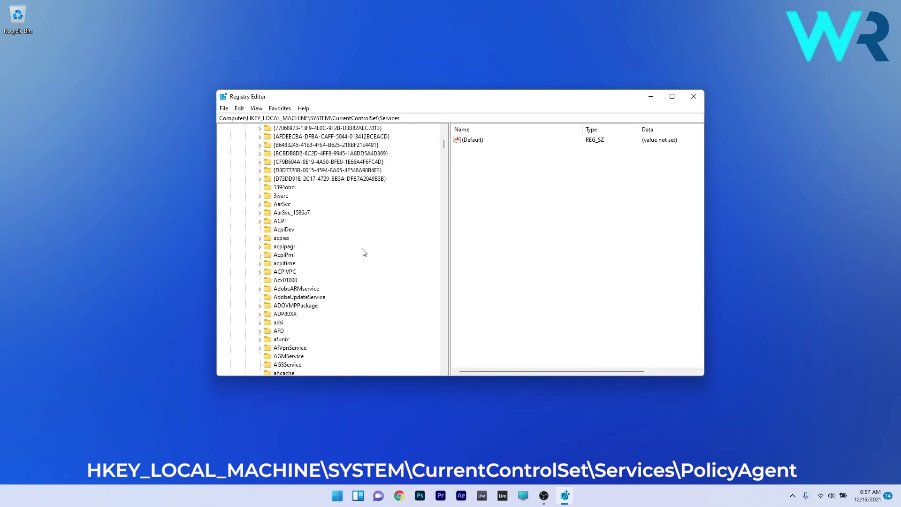
scroll(364, 252, "down", 20)
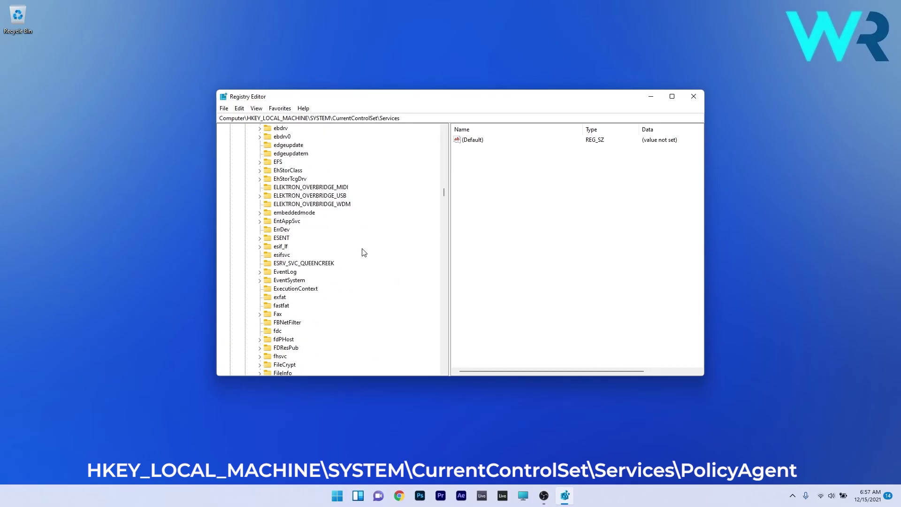
double_click(288, 279)
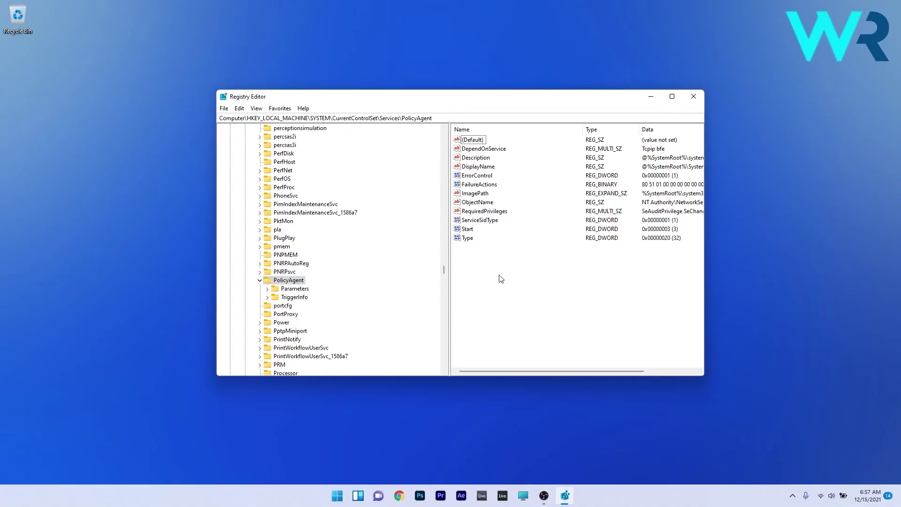
Create a DWORD (32-bit) value named AssumeUDPEncapsulationContextOnSendRule in the PolicyAgent key
right_click(499, 277)
mouse_move(531, 286)
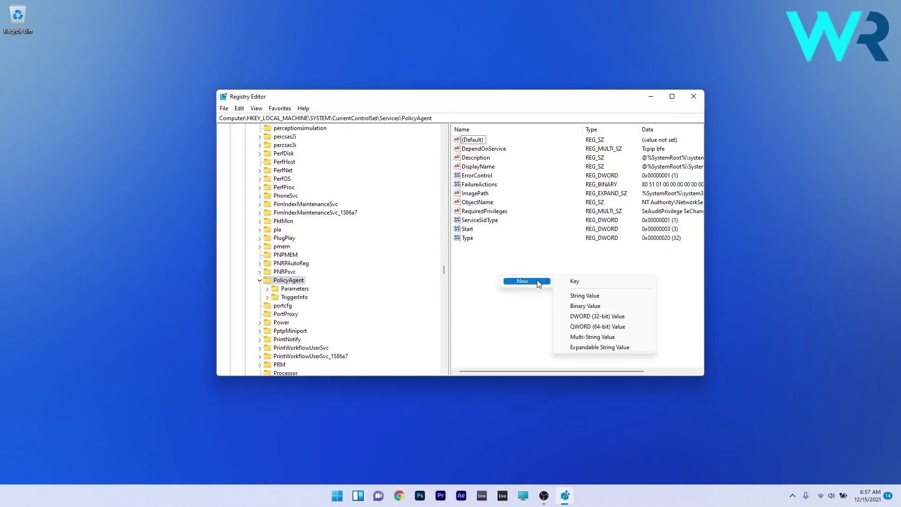
left_click(589, 317)
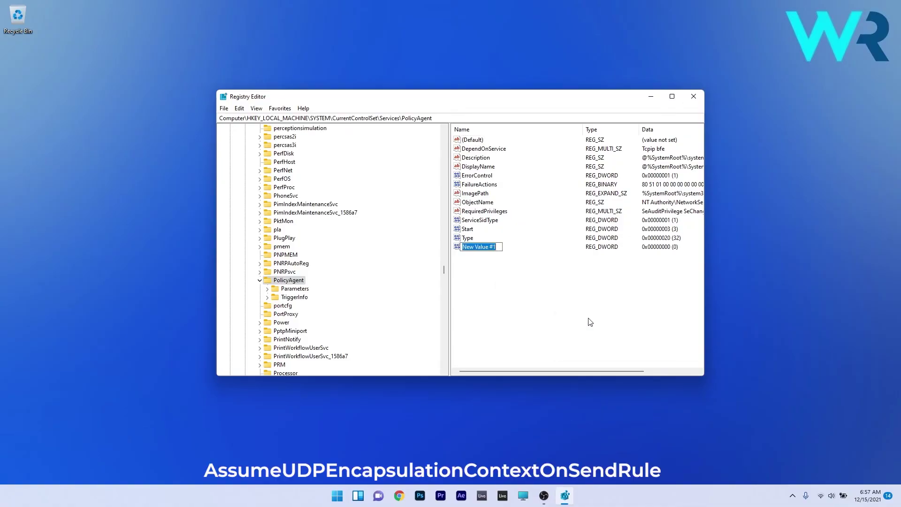
type("AssumeUDPEncapsulationContextOnSendRule")
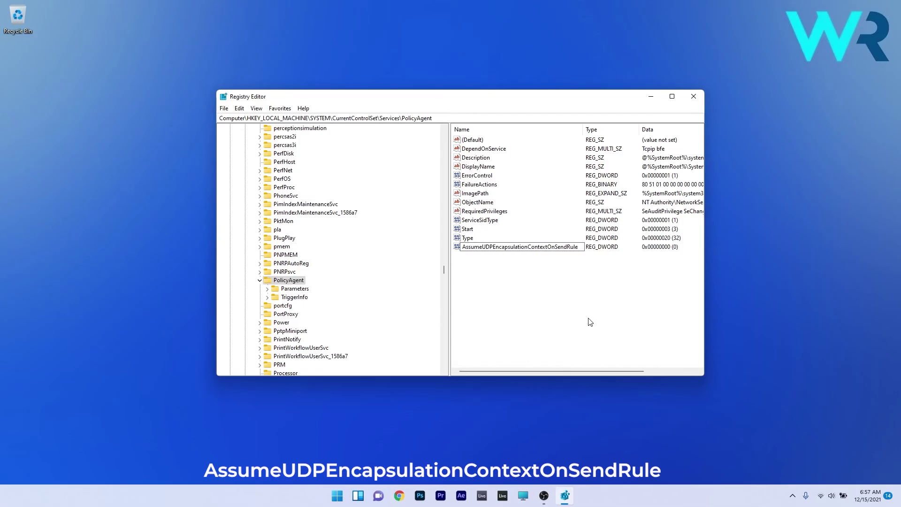
key("Return")
Set the value data of AssumeUDPEncapsulationContextOnSendRule to 2 in hexadecimal, and close Registry Editor
double_click(528, 246)
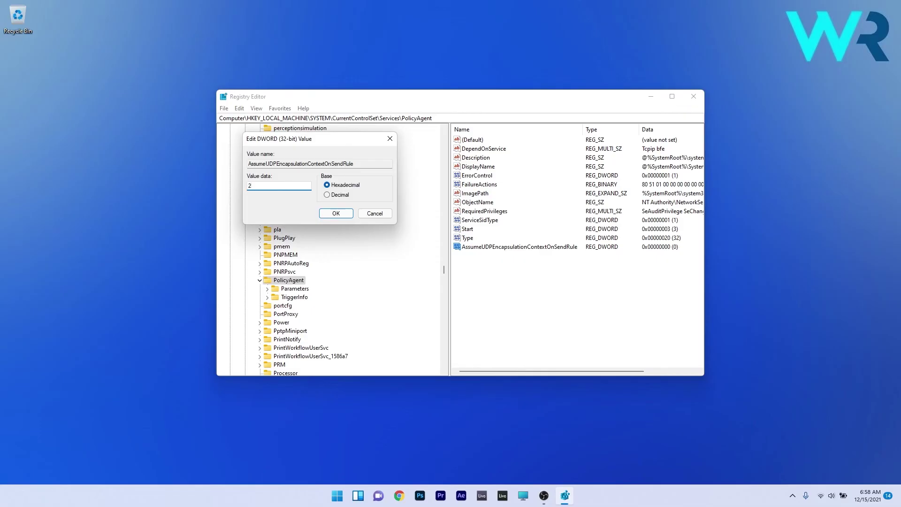
left_click(336, 213)
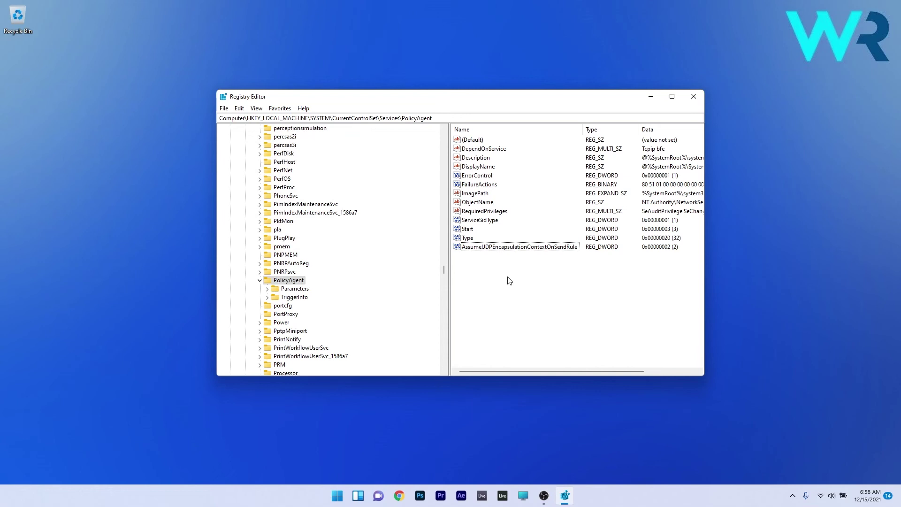
key("alt+F4")
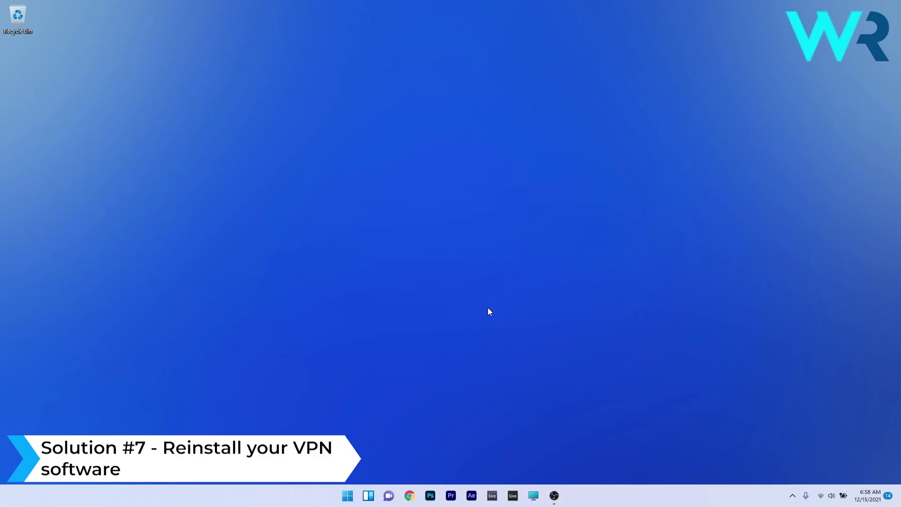
Search Windows for "appwiz.cpl", open Programs and Features, and select Adobe After Effects 2020 in the program list
left_click(348, 495)
type("appwiz.cpl")
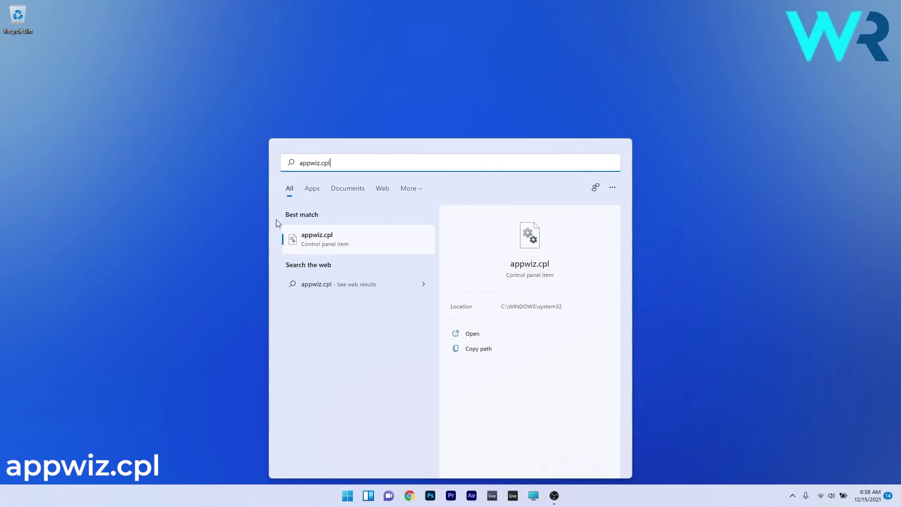
left_click(349, 239)
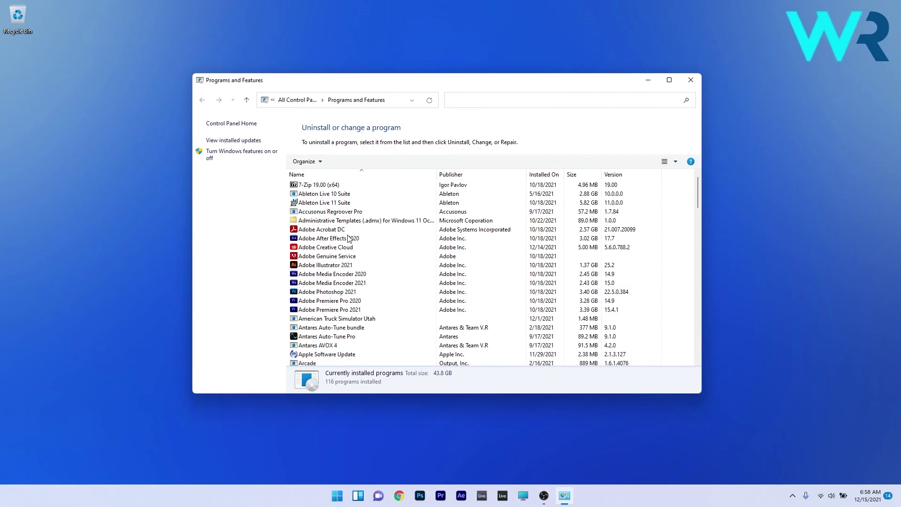
left_click(349, 238)
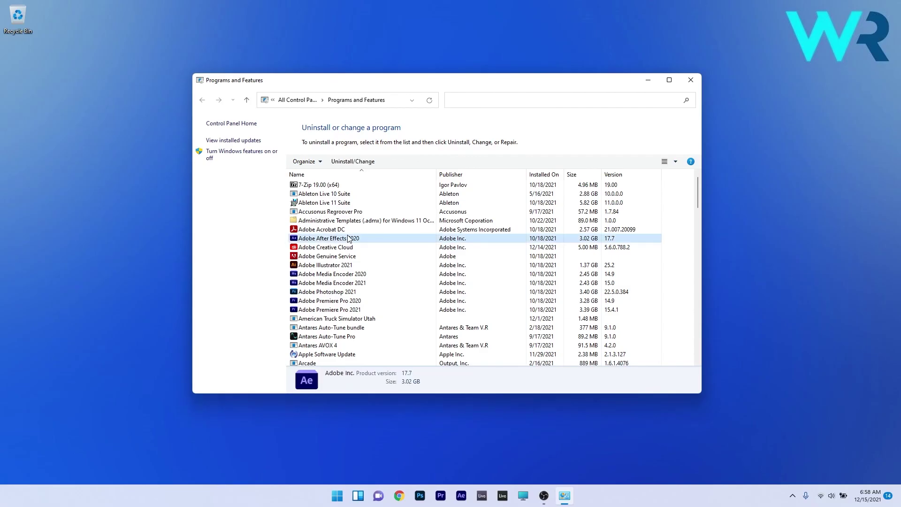